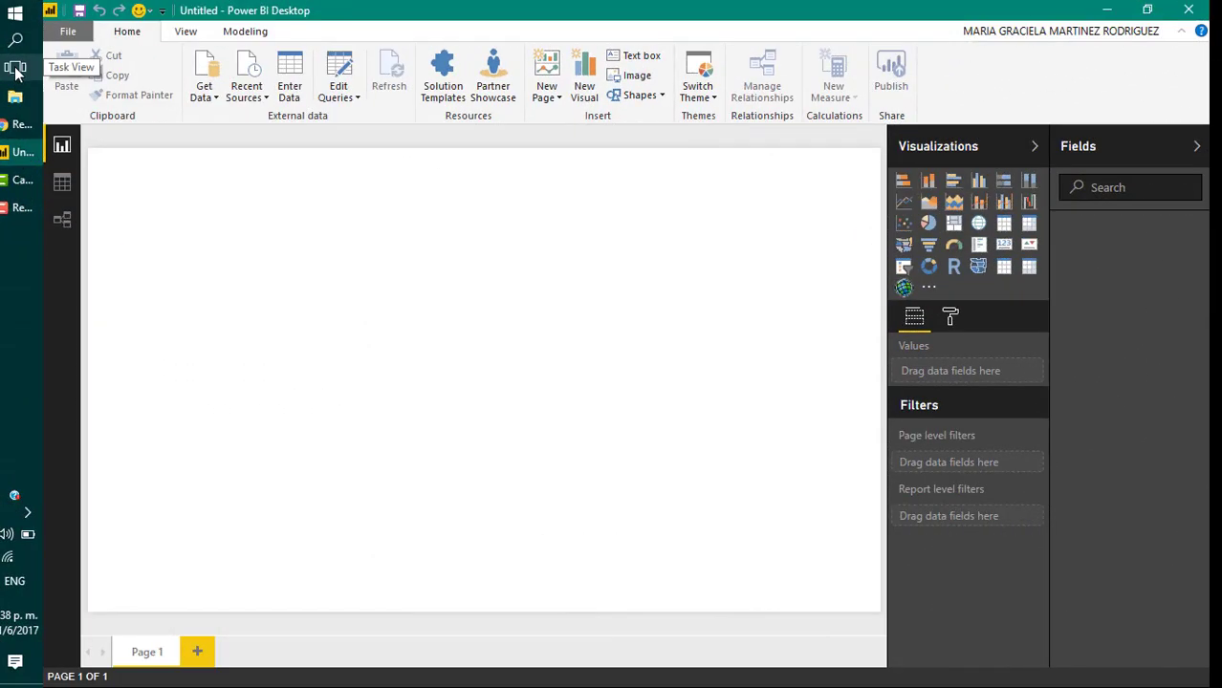
Open the Get Data dropdown to see the available data sources.
click(204, 90)
Create a blank query and rename Query1 to Date_table.
click(286, 384)
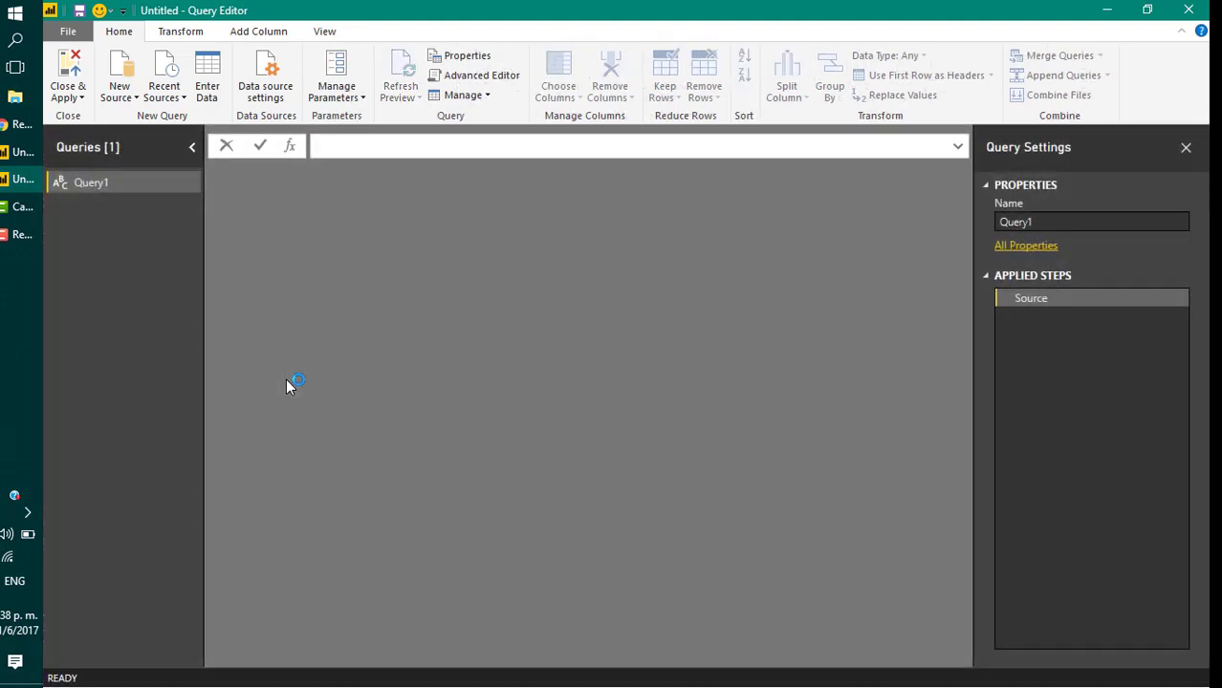
click(1026, 222)
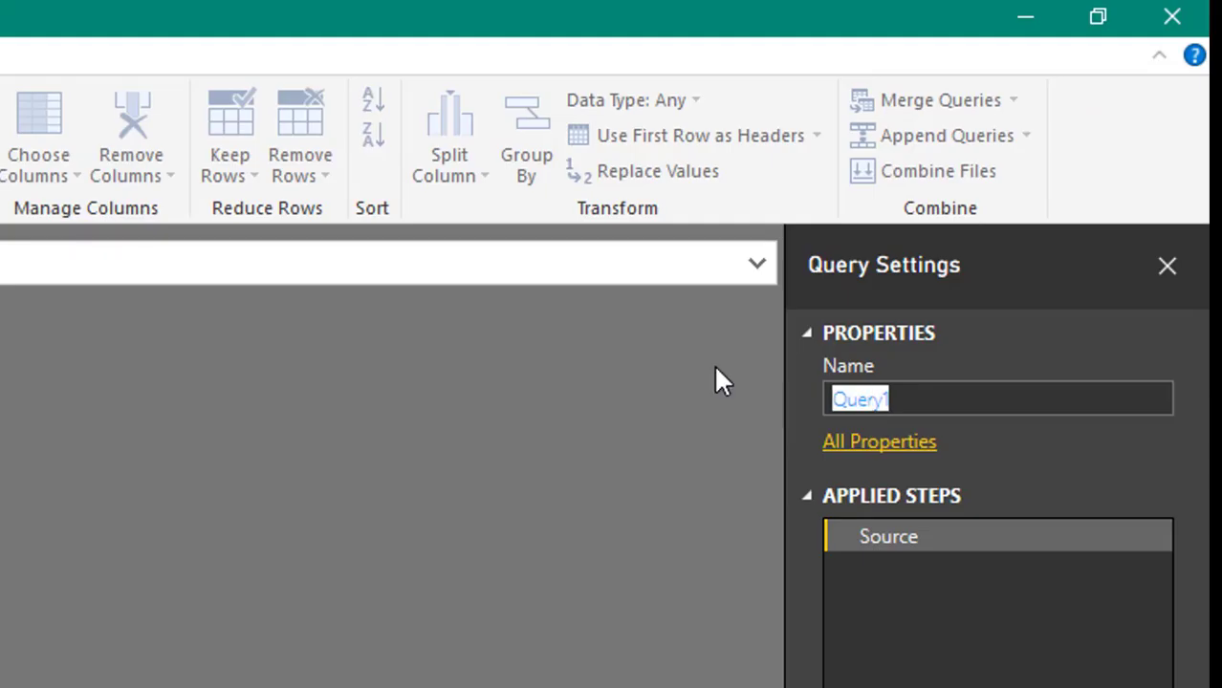
text(Date_ta)
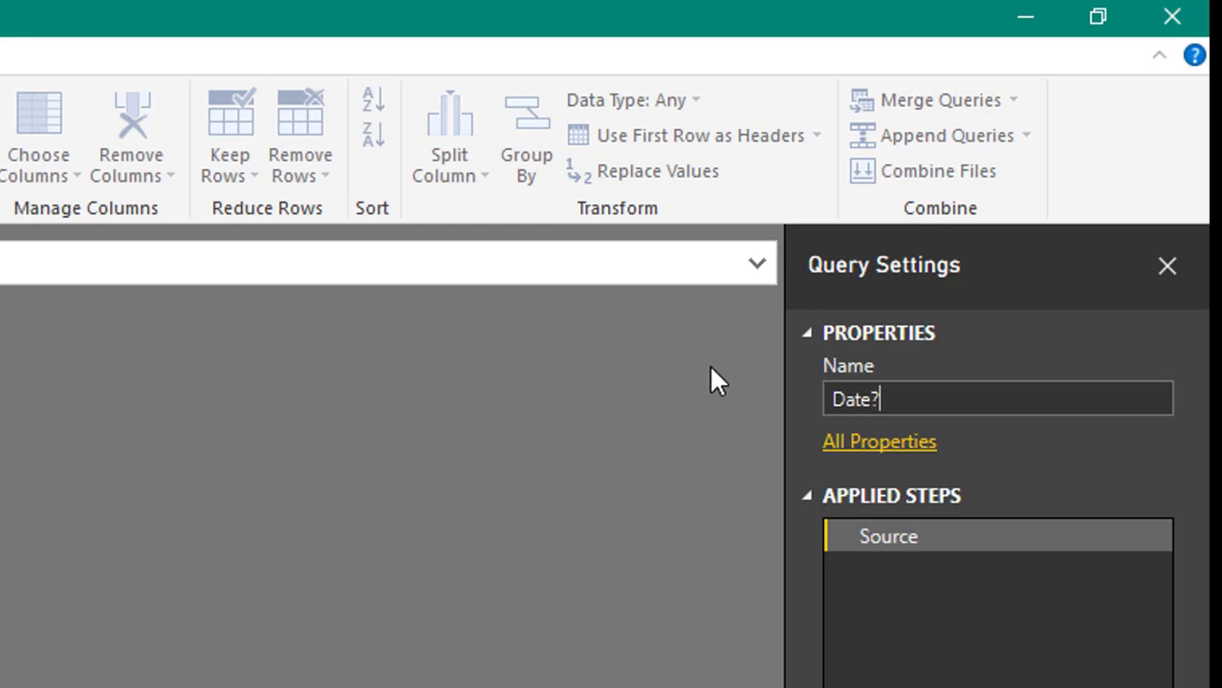
text(ble)
key(Return)
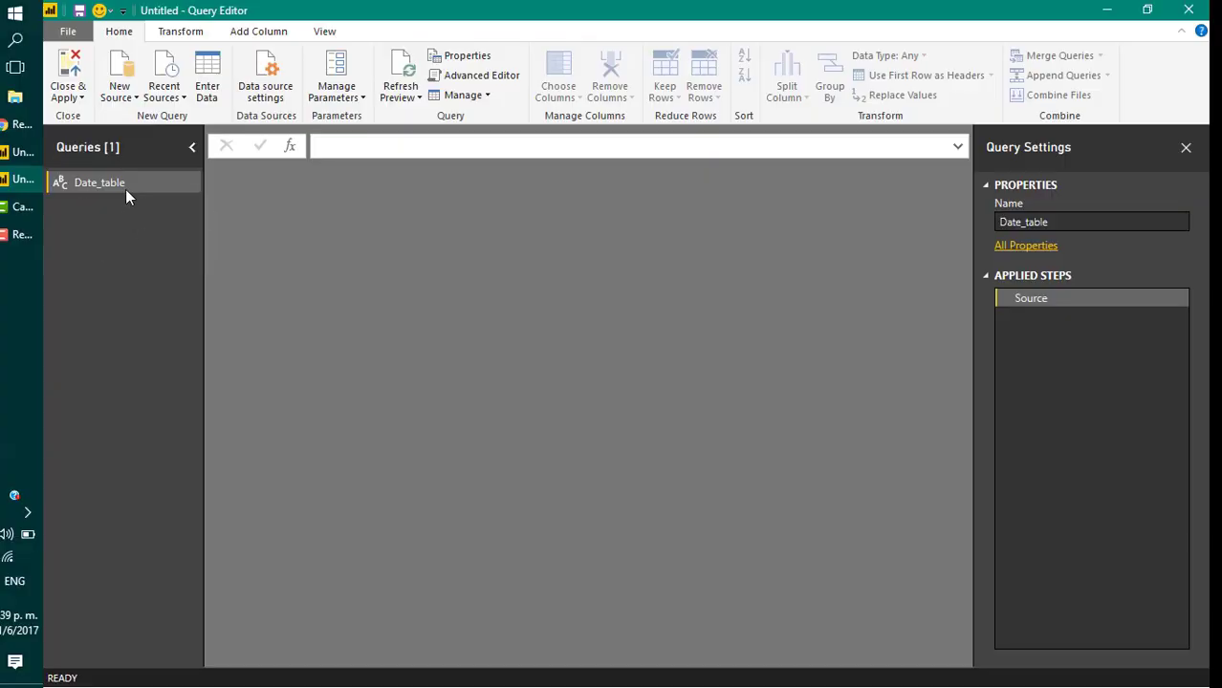
right_click(120, 186)
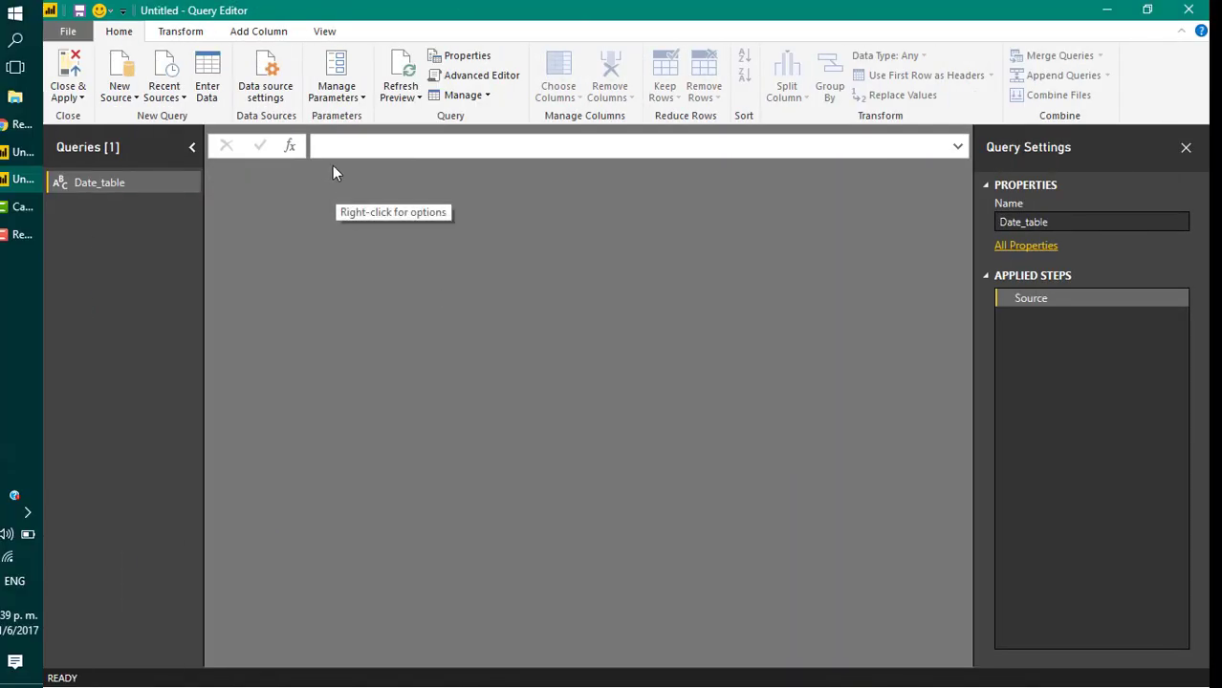
Start the formula =List.Dates( with the start date #date(2015,1,1) on its own line.
click(373, 146)
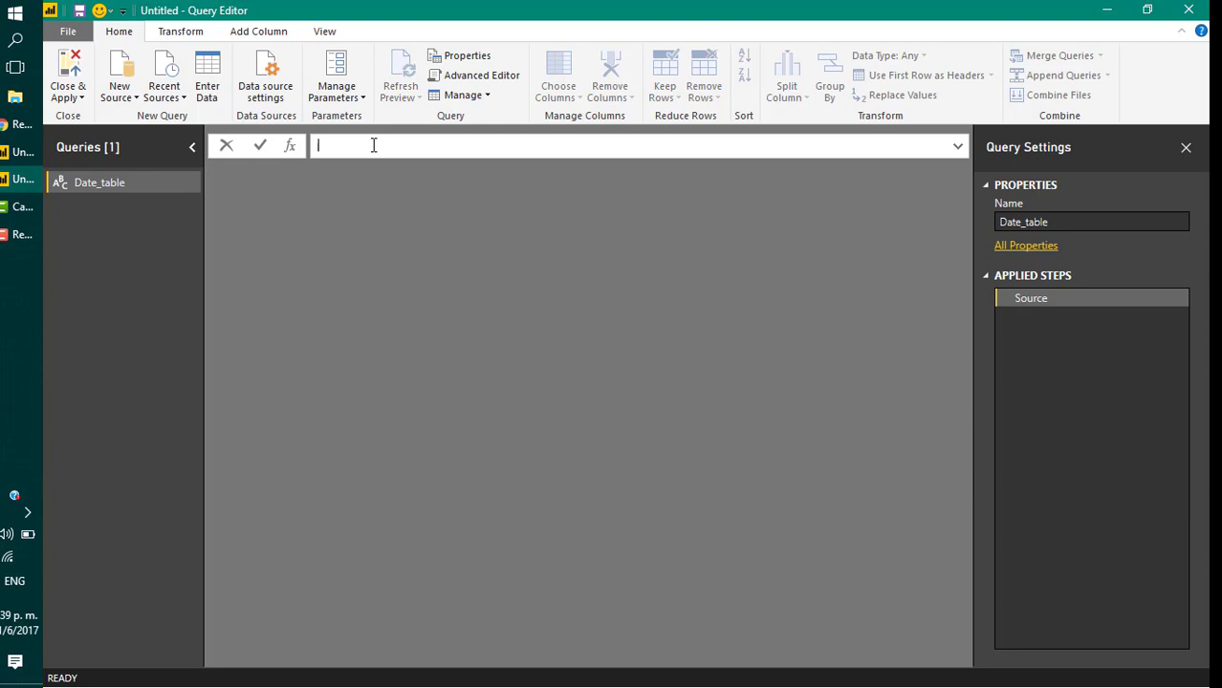
text(=)
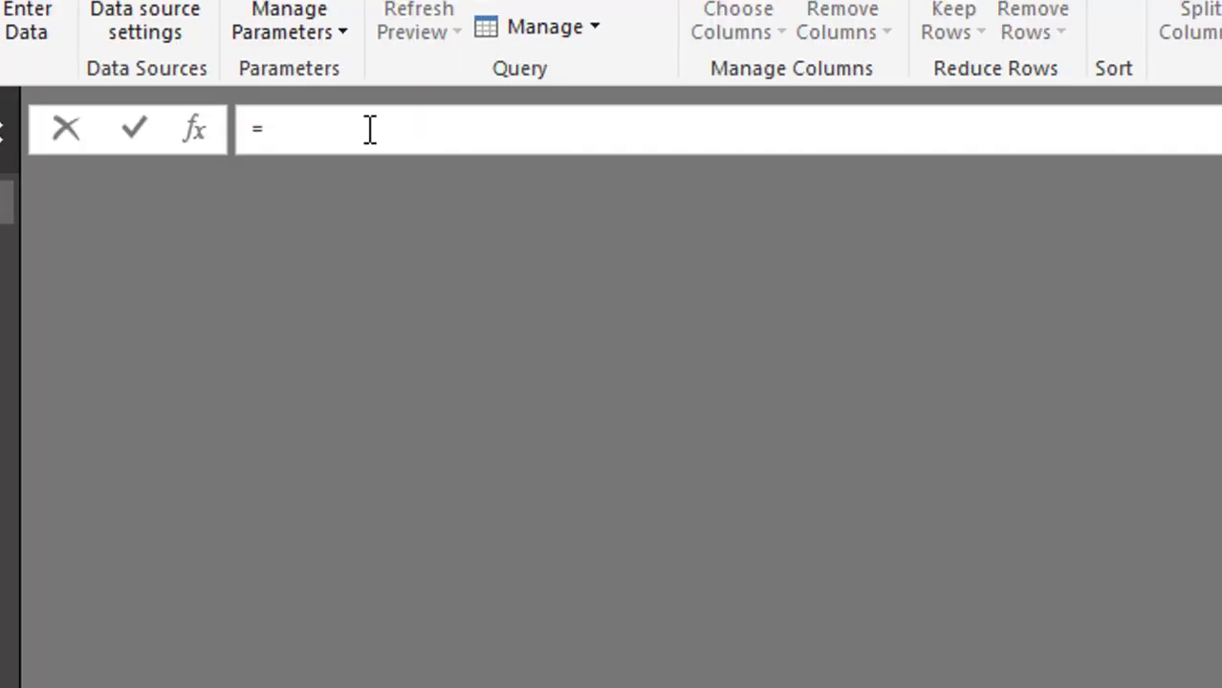
text(List.D)
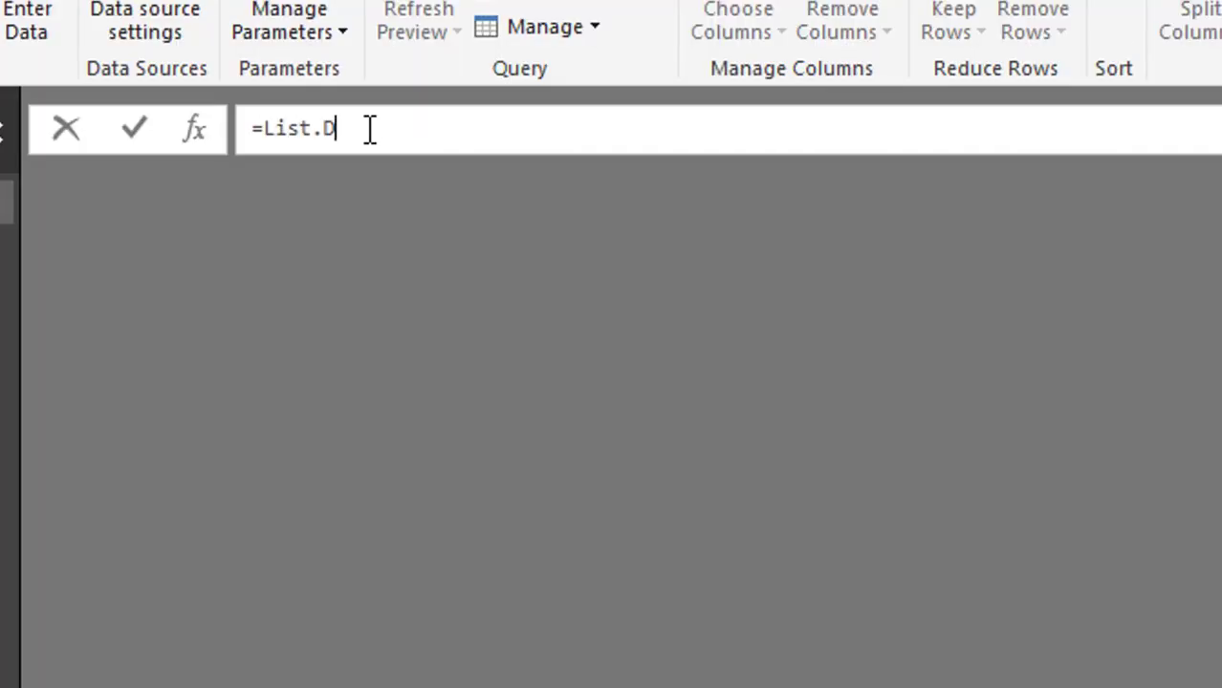
text(ates()
key(Return)
key(Return)
key(Return)
text())
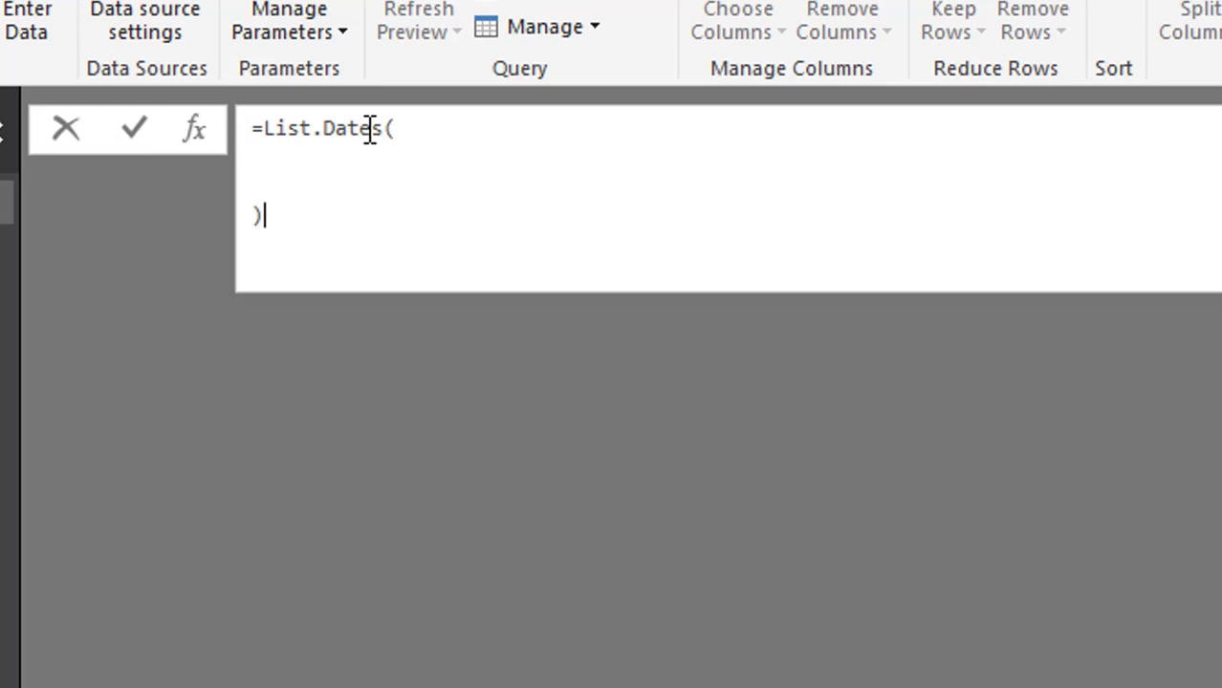
key(Up)
key(Up)
text(#)
key(BackSpace)
text(#date()
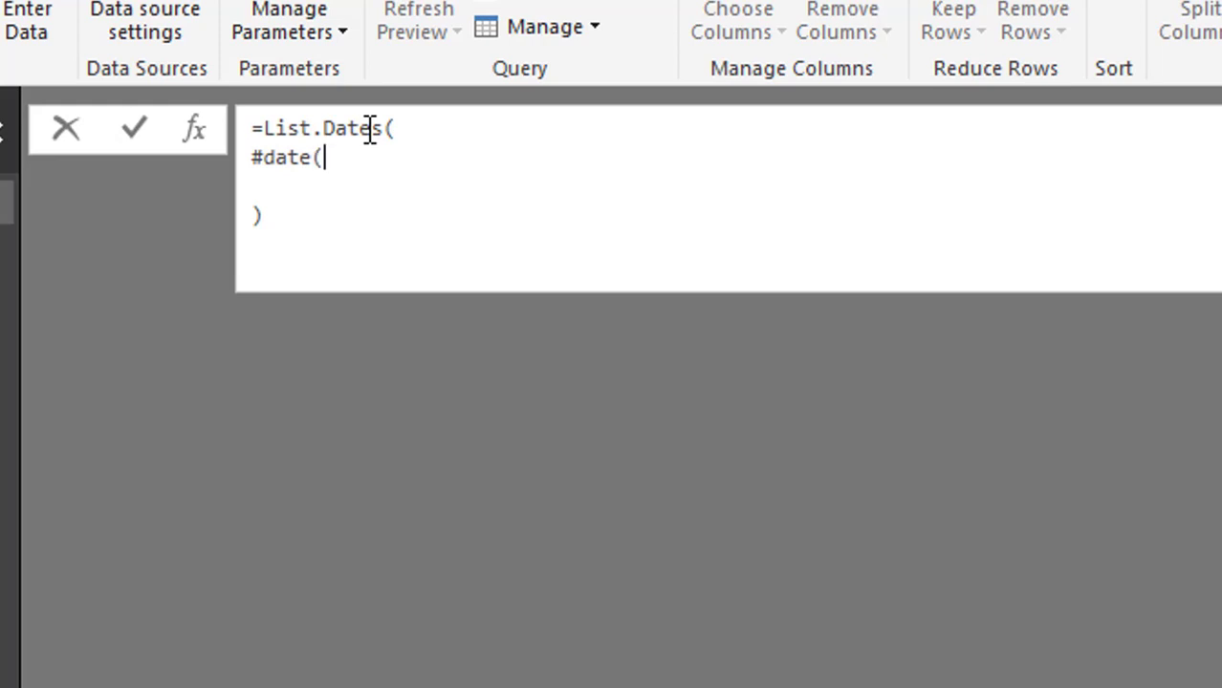
text(2015,1,1))
Add the count 365*21 and a one-day step #duration(1,0,0,0) to List.Dates.
text(,)
key(Return)
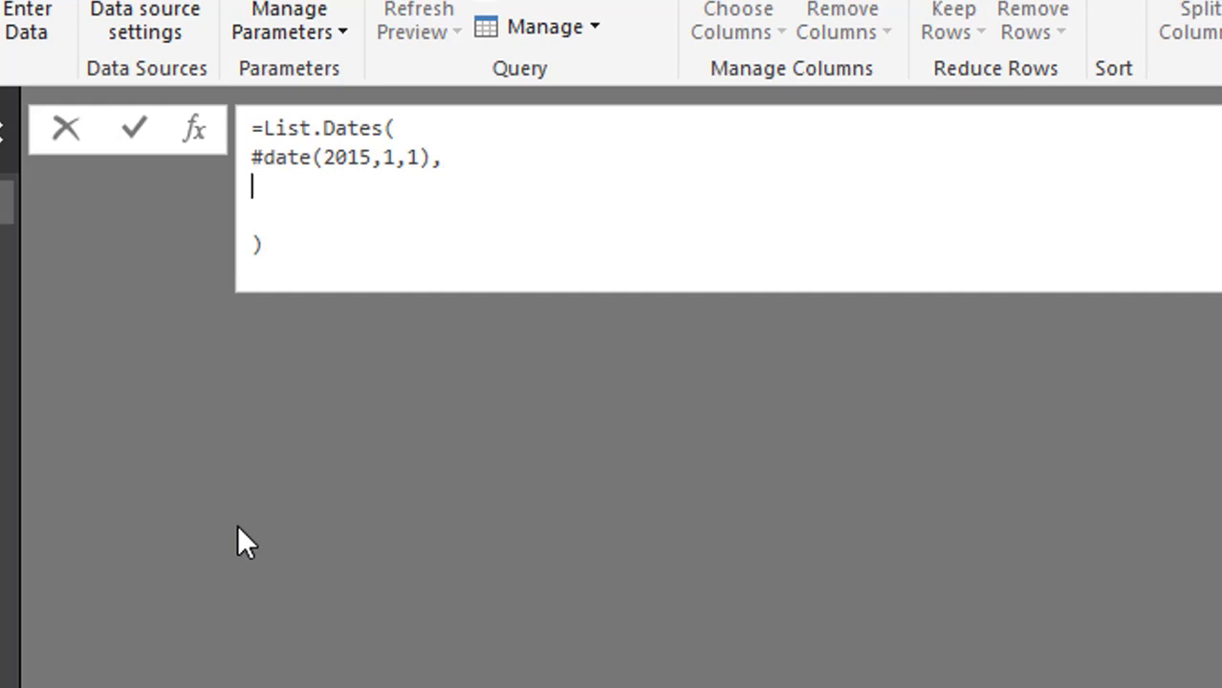
text(365*21,)
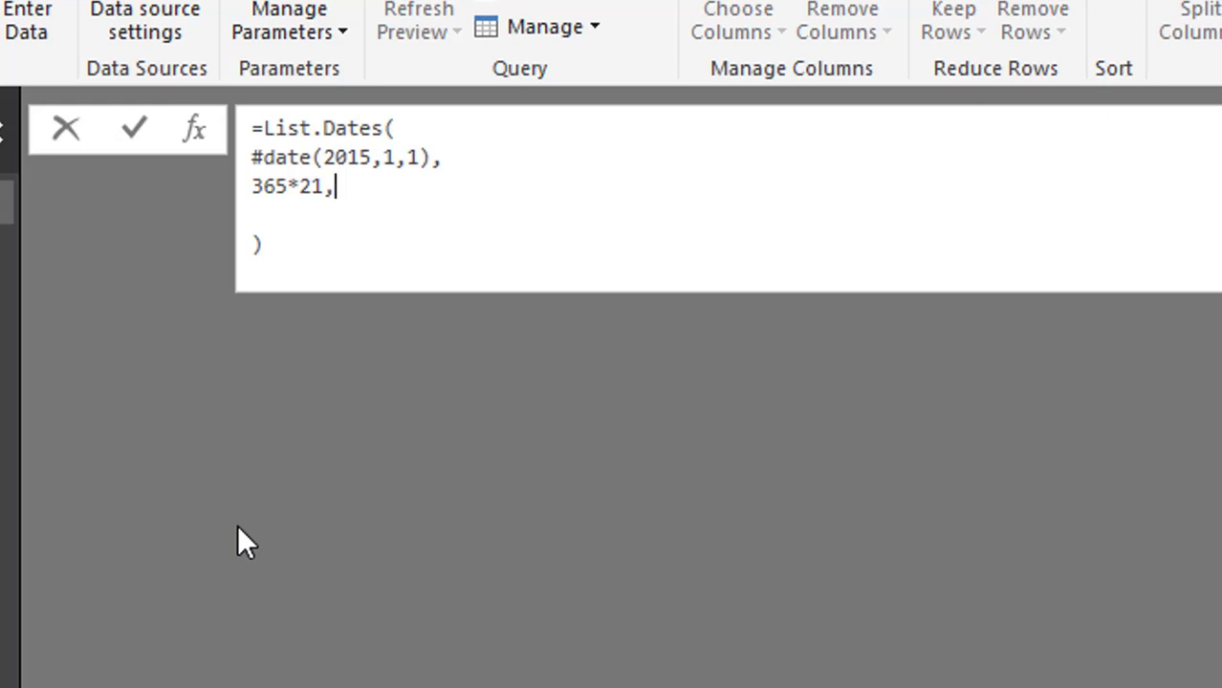
key(shift+Return)
key(Delete)
key(Delete)
key(shift+Return)
text(#)
text(dute)
key(BackSpace)
key(BackSpace)
text(r)
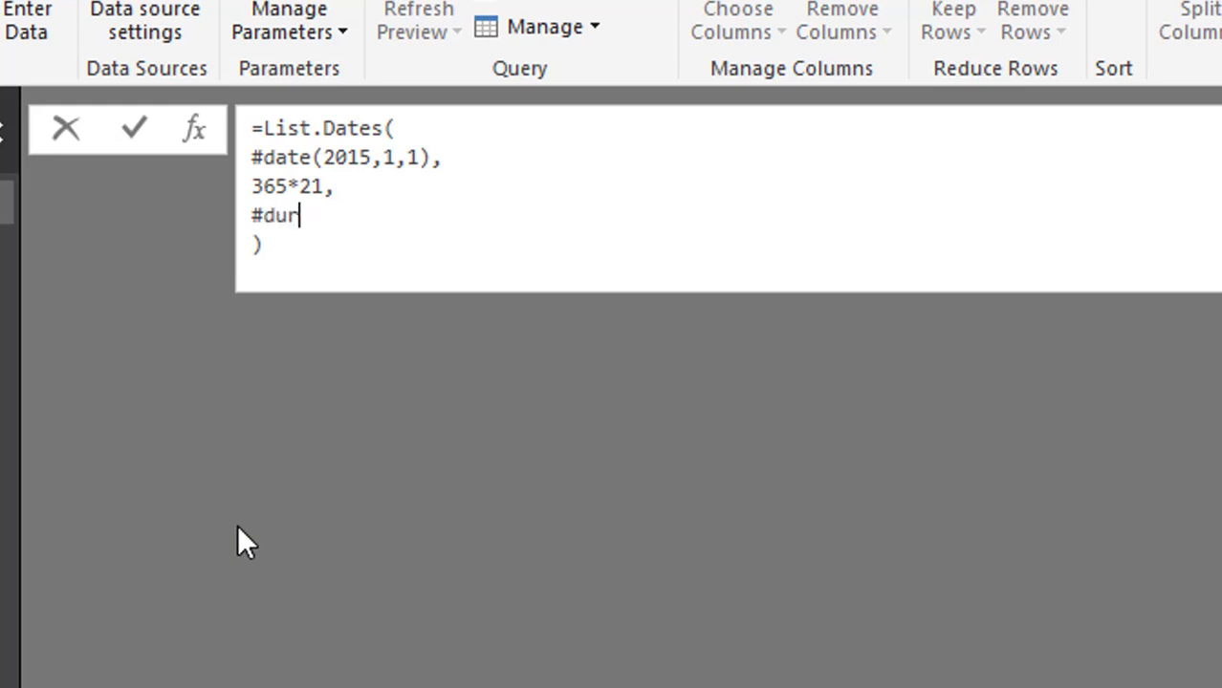
text(ation()
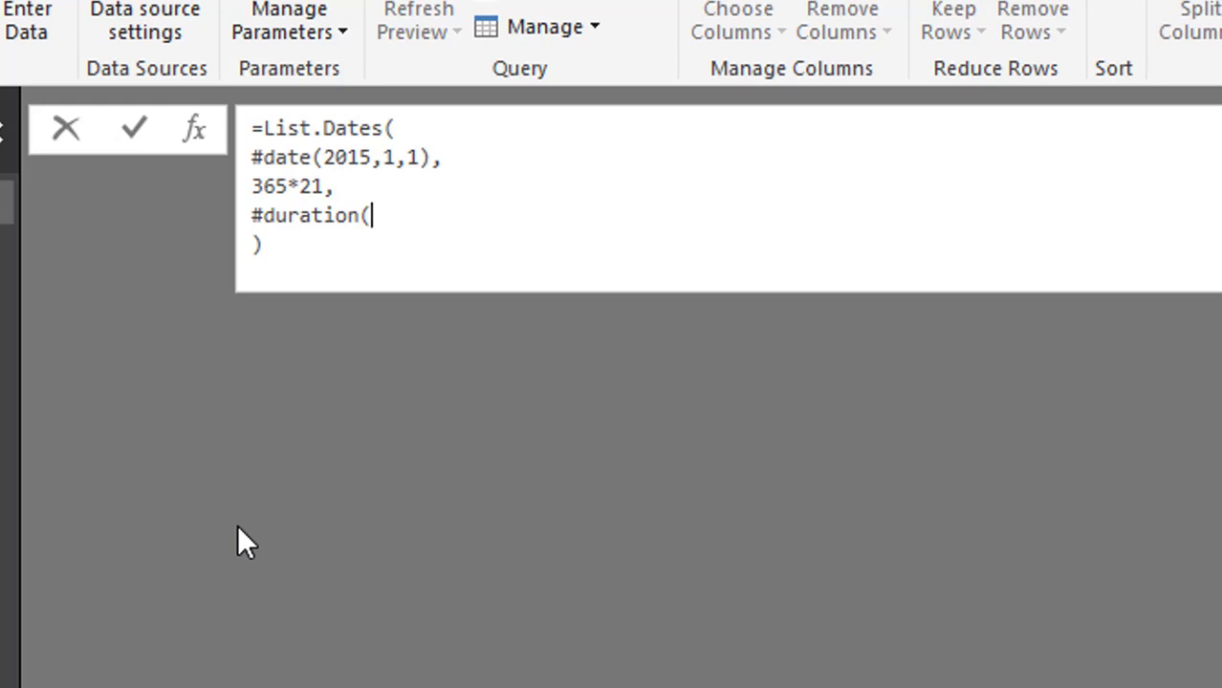
text(1,0,0,0))
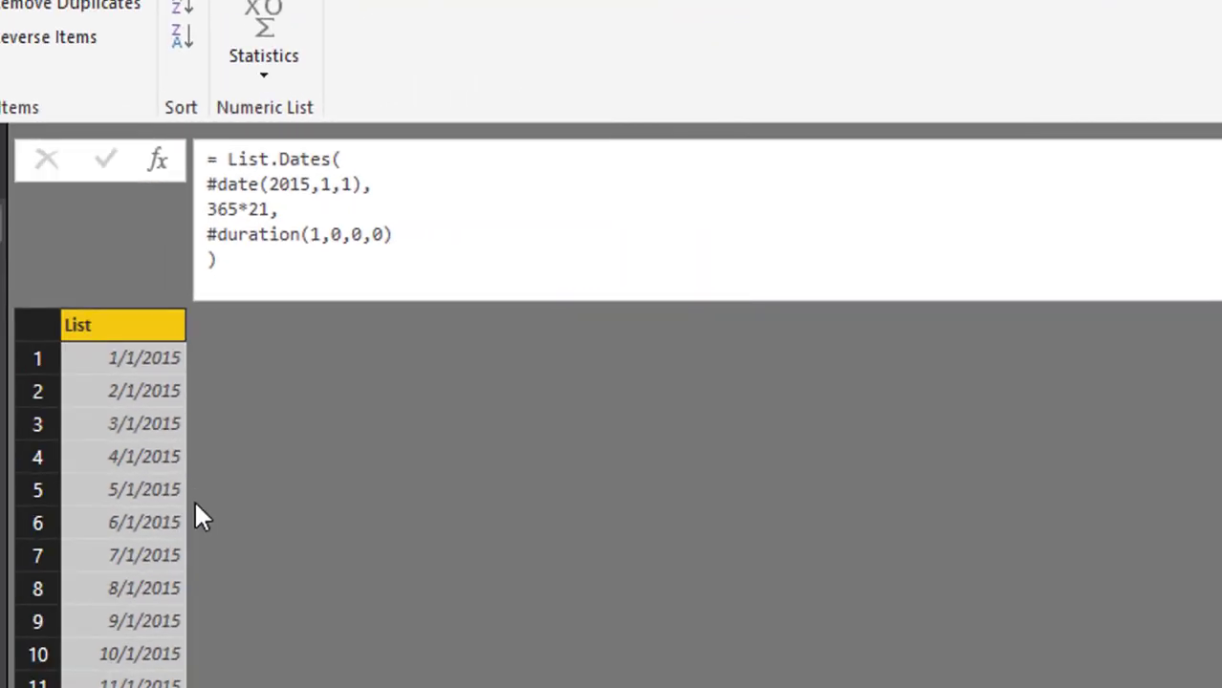
Change the #duration day count to a multi-day step and apply it to preview spaced dates.
click(317, 237)
double_click(321, 237)
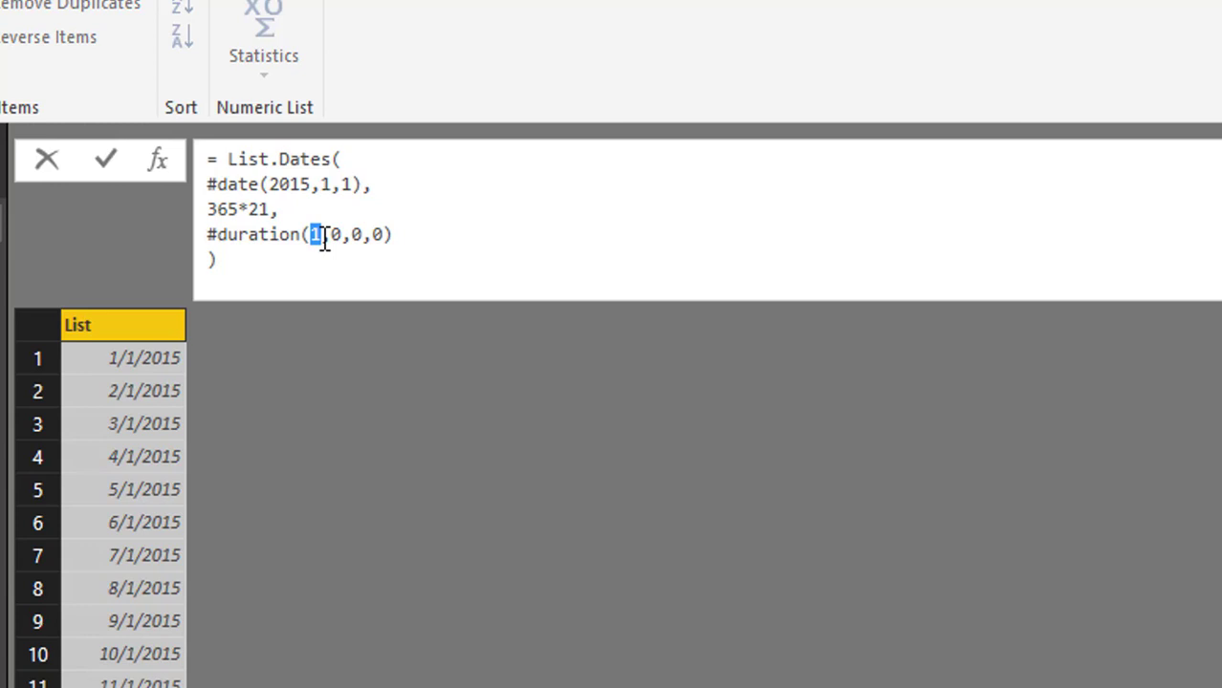
text(2)
key(Return)
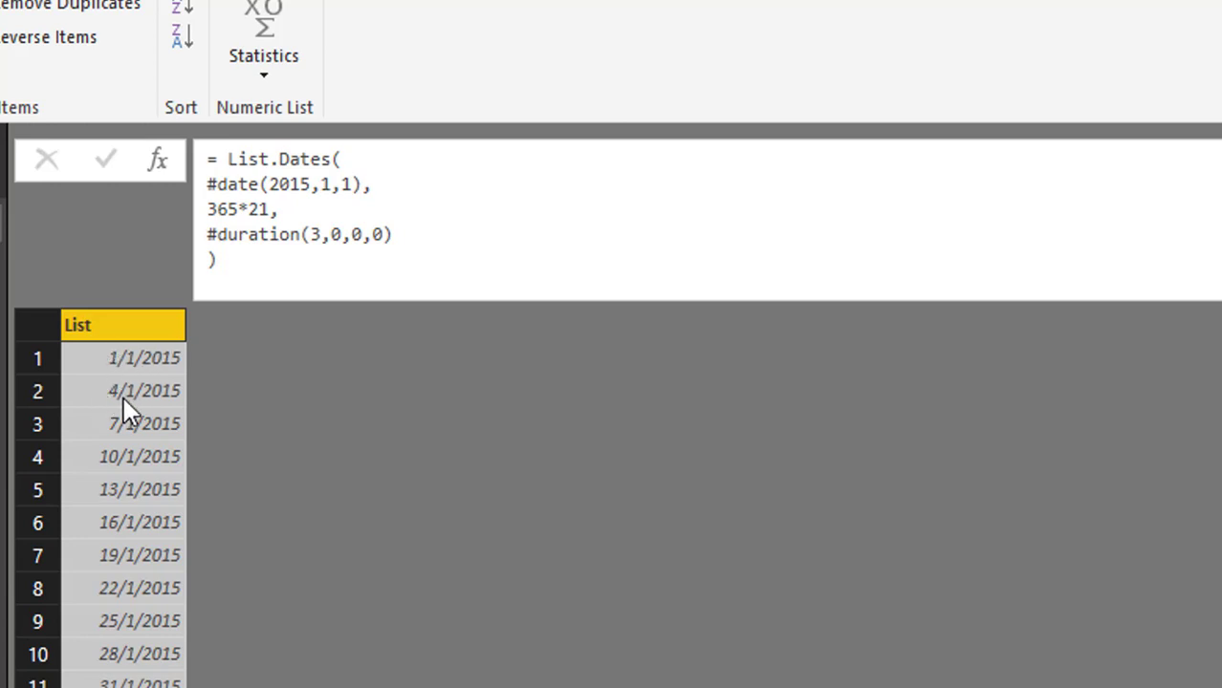
Set the #duration day count back to 1 so the dates run consecutively.
drag(309, 234, 383, 235)
click(313, 235)
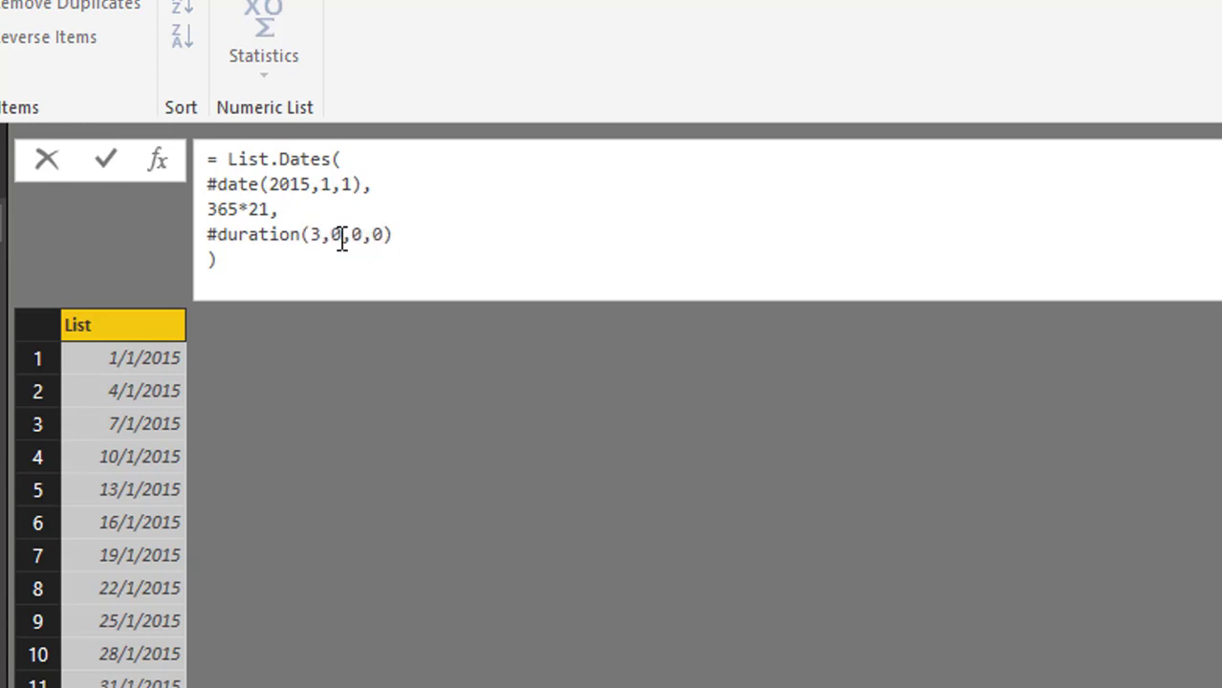
key(Delete)
text(1)
key(Return)
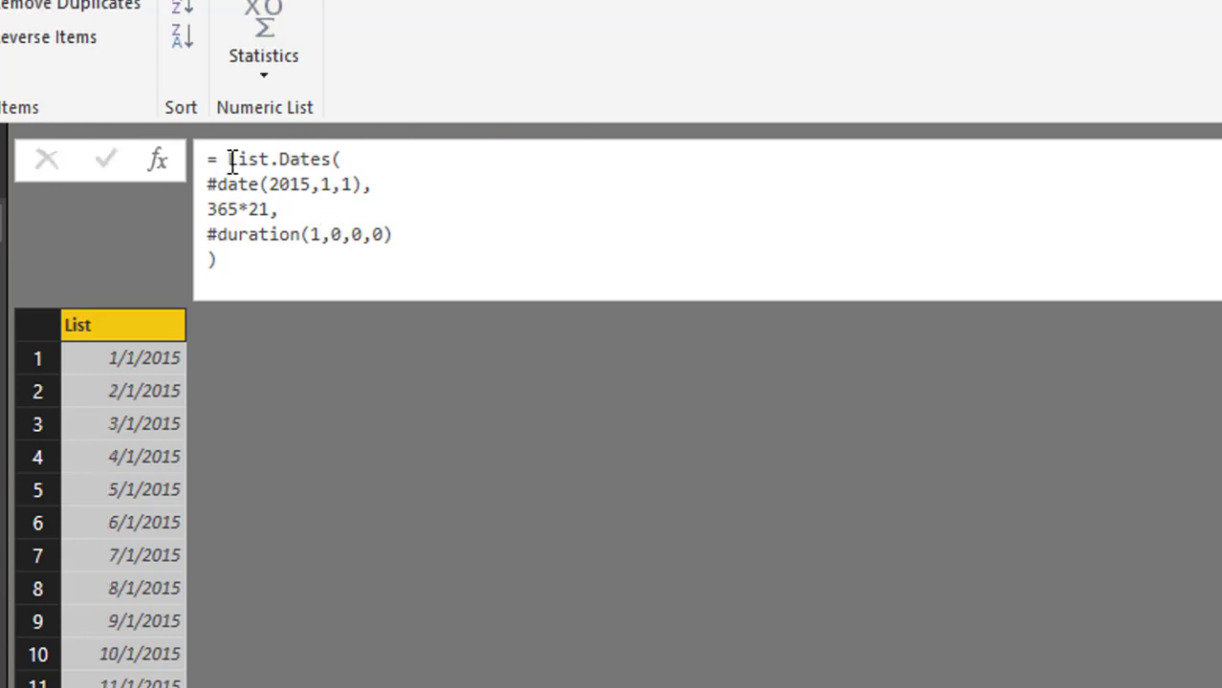
drag(228, 160, 240, 161)
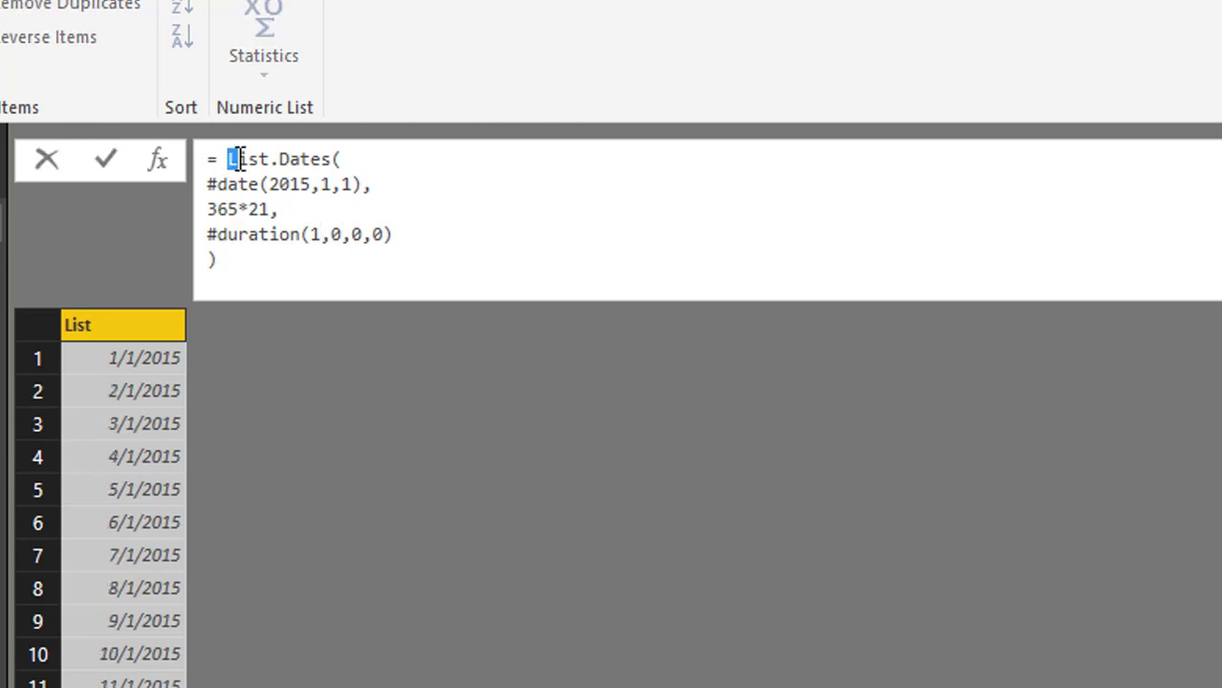
click(287, 161)
key(BackSpace)
text(d)
key(Return)
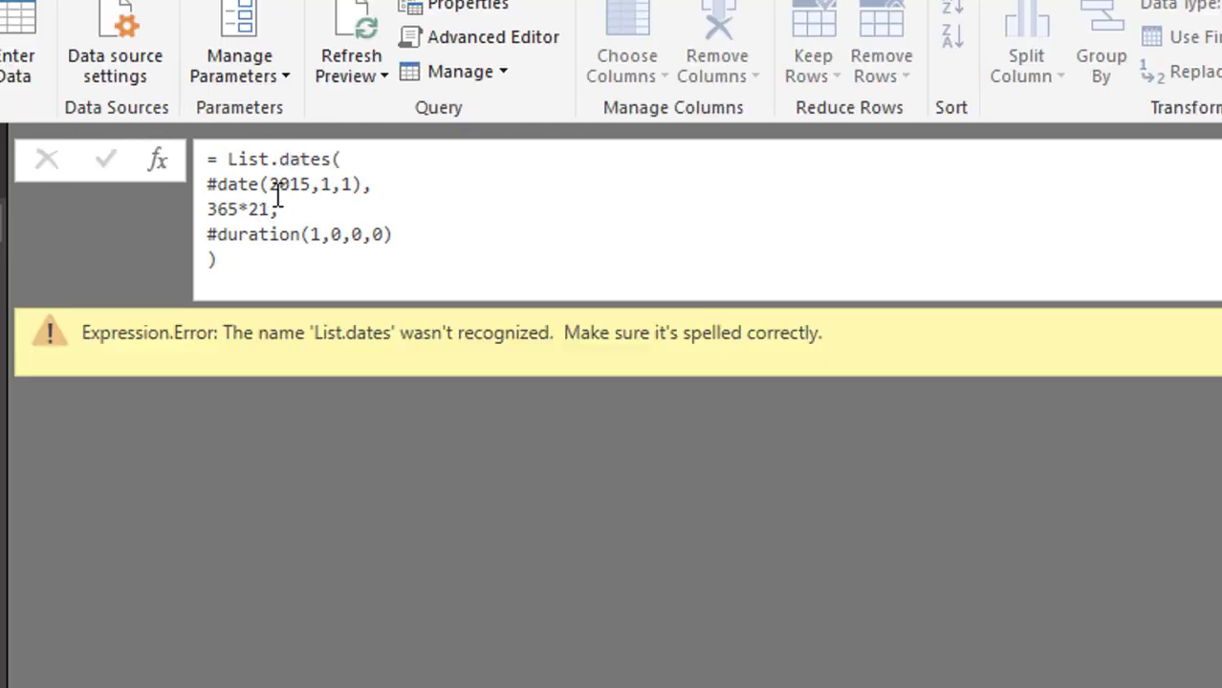
click(290, 160)
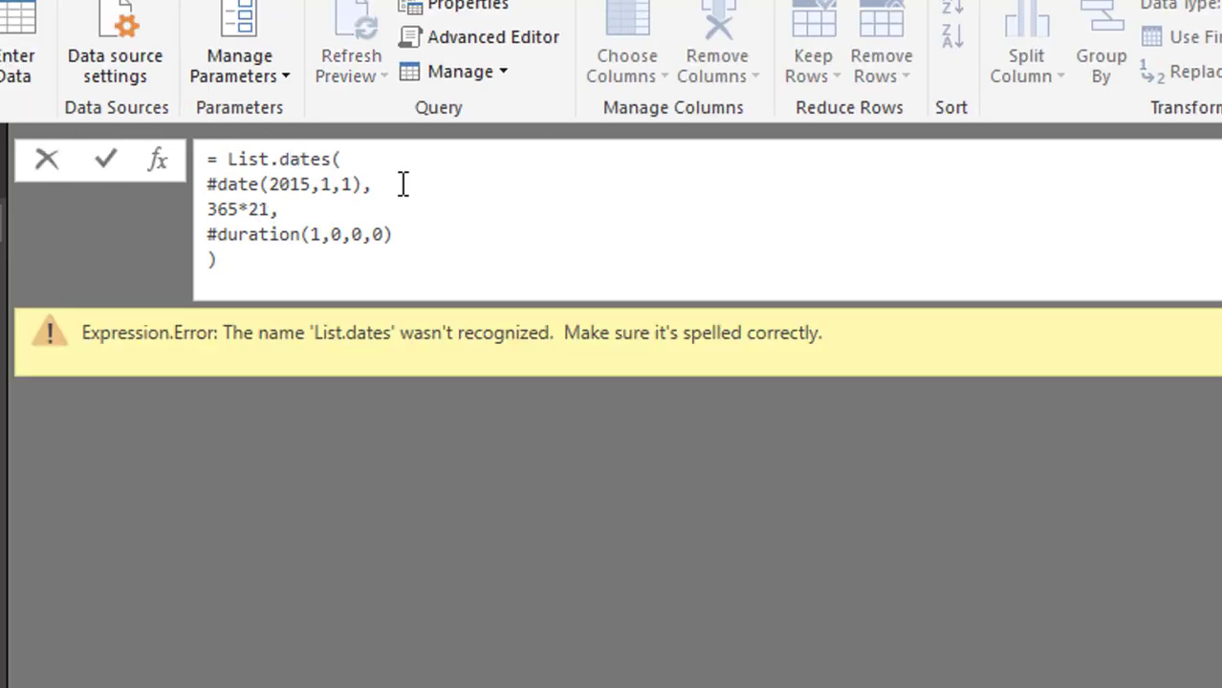
key(BackSpace)
text(D)
key(Return)
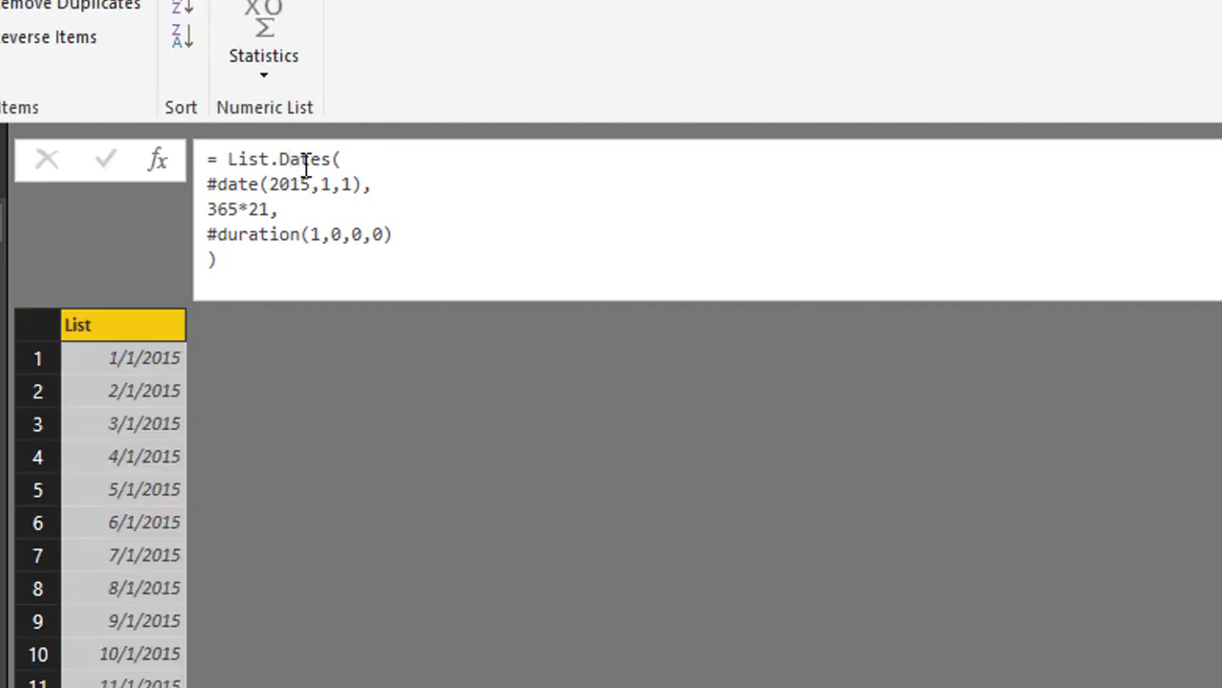
click(219, 185)
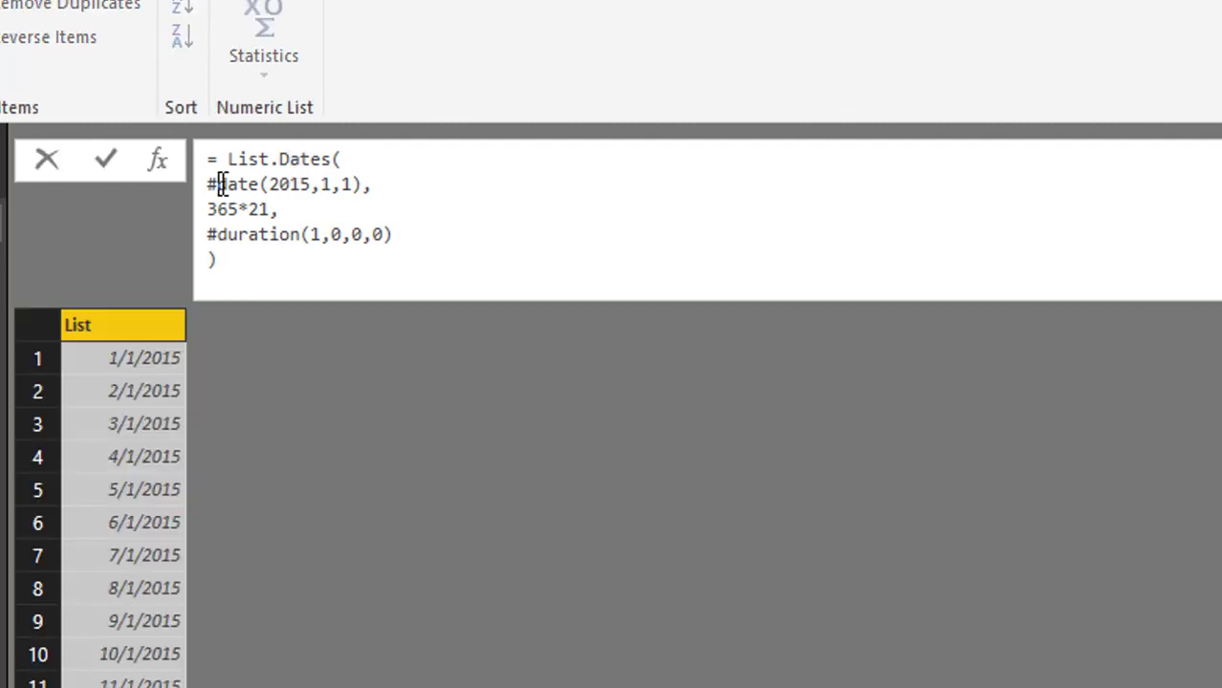
key(Delete)
text(D)
key(Return)
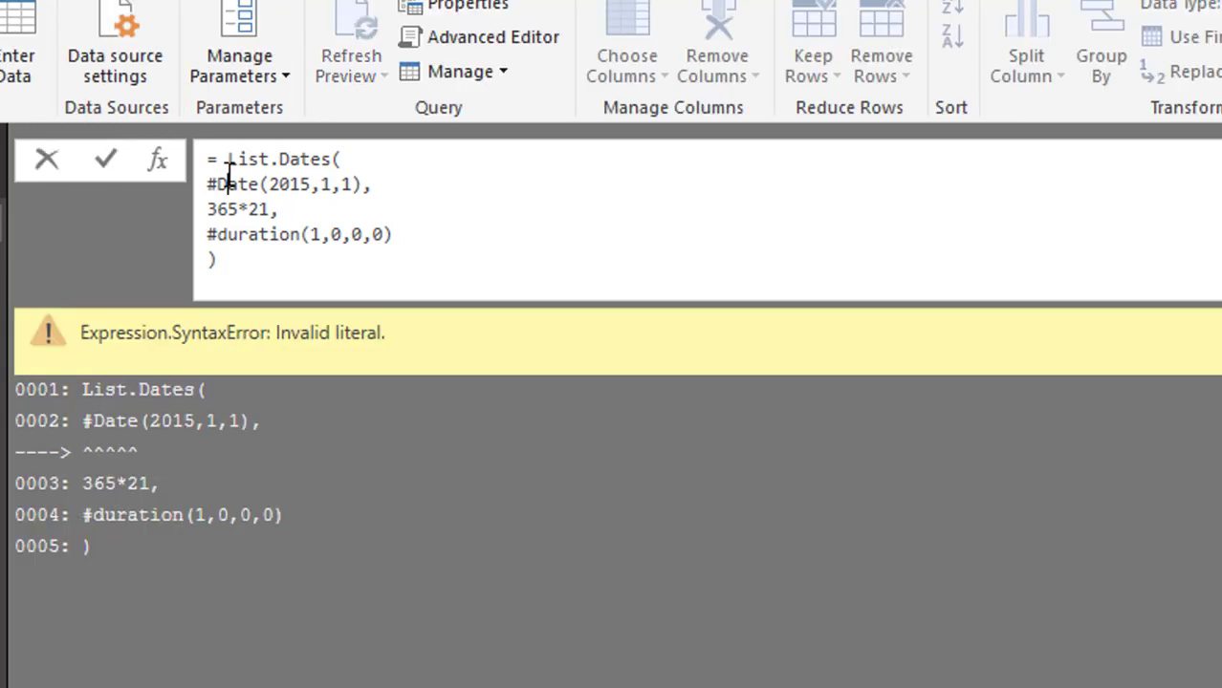
key(BackSpace)
text(d)
key(Return)
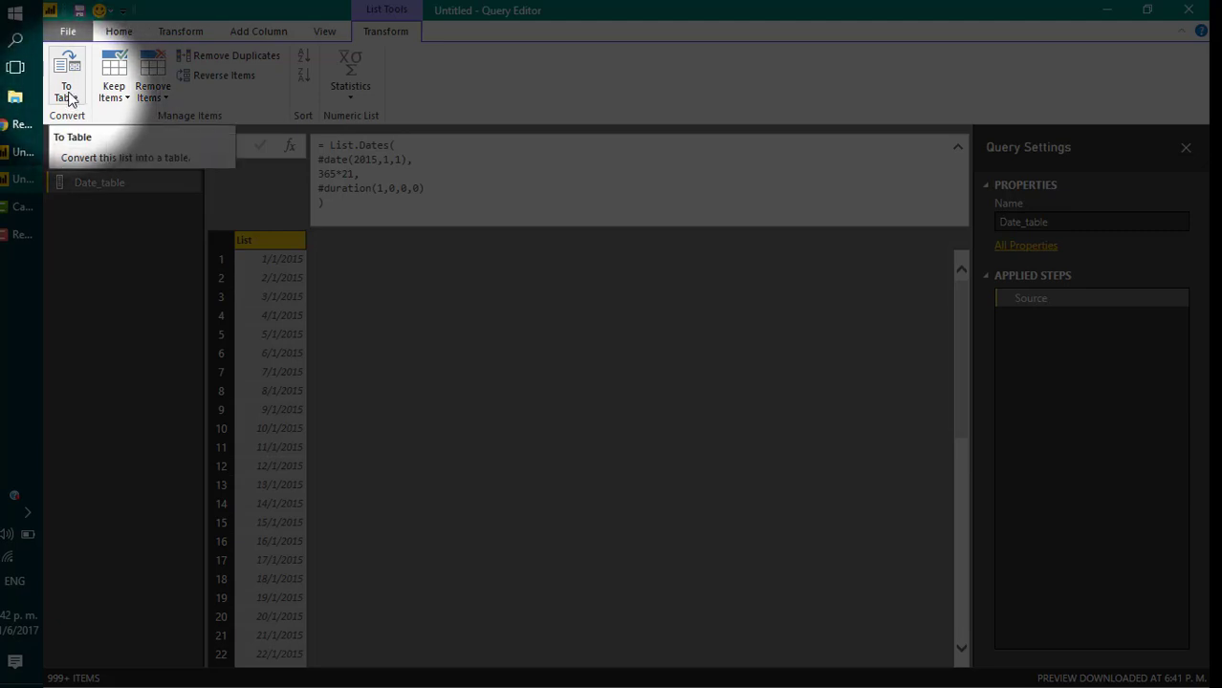
Convert the list to a table, rename Column1 to Date and set its type to Date.
click(78, 93)
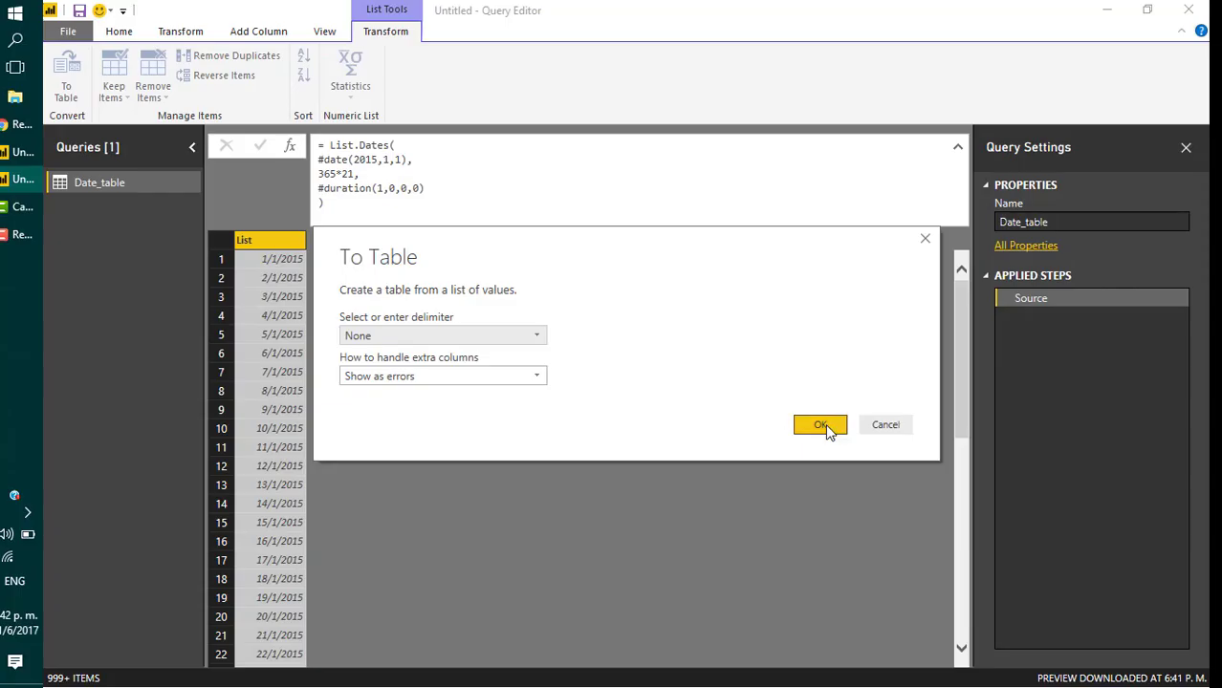
click(830, 429)
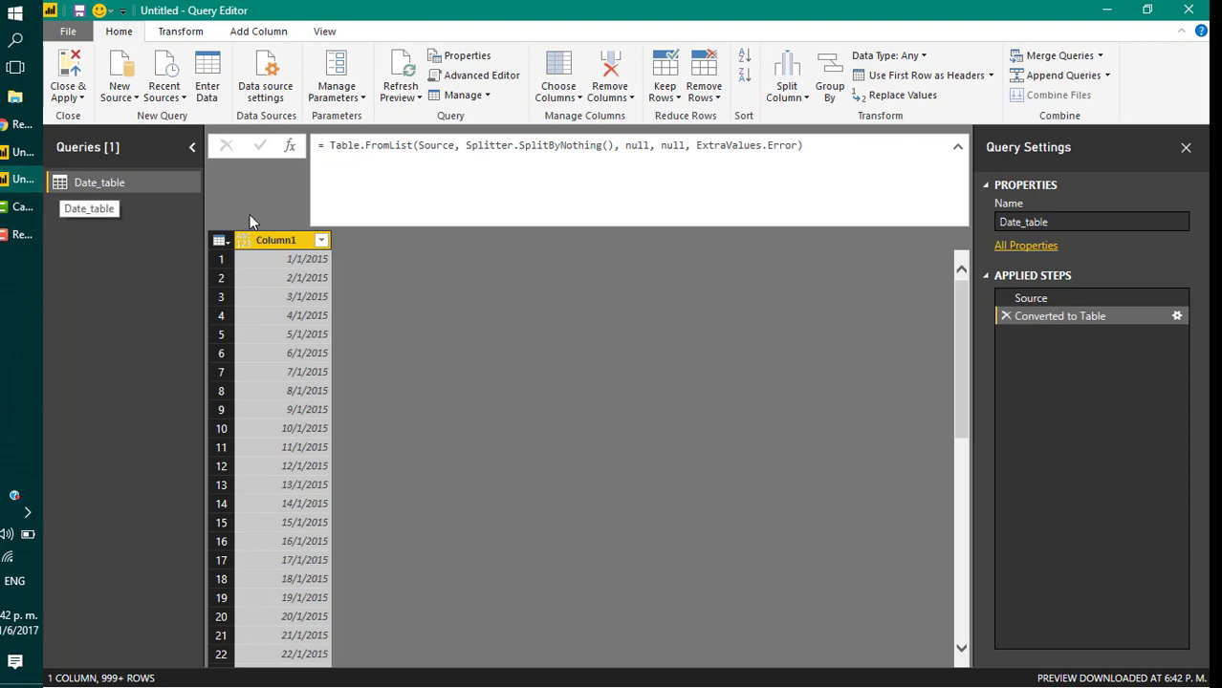
double_click(275, 240)
text(Date)
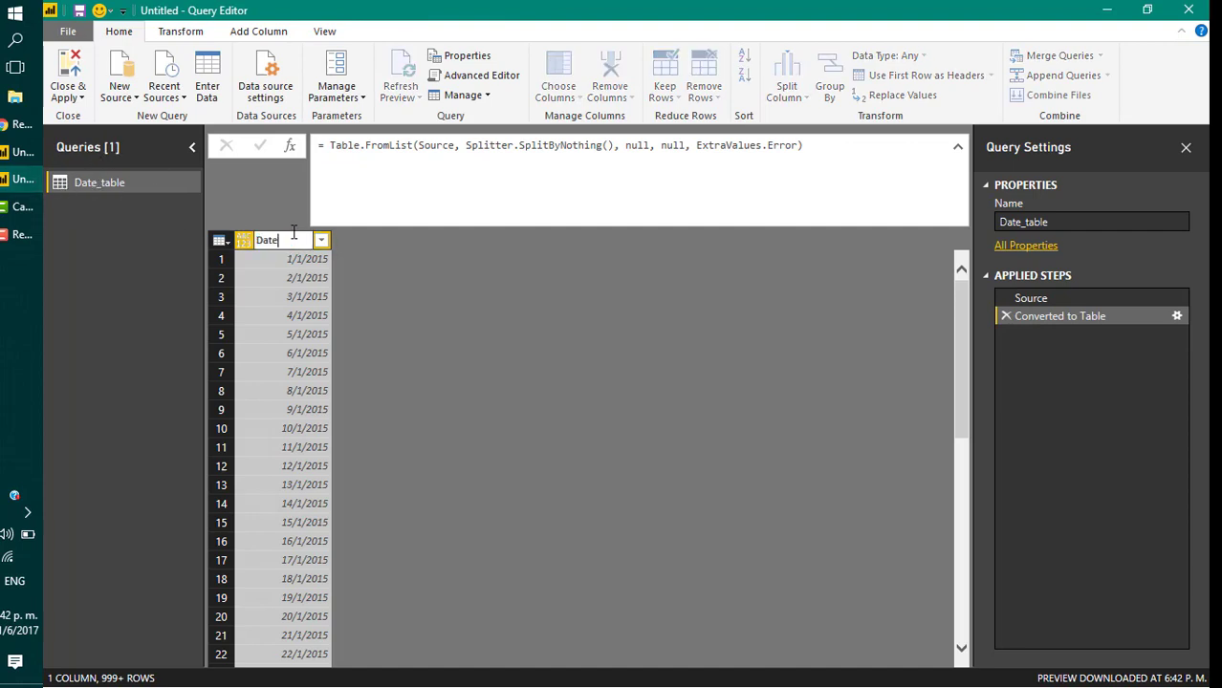
key(Return)
click(243, 240)
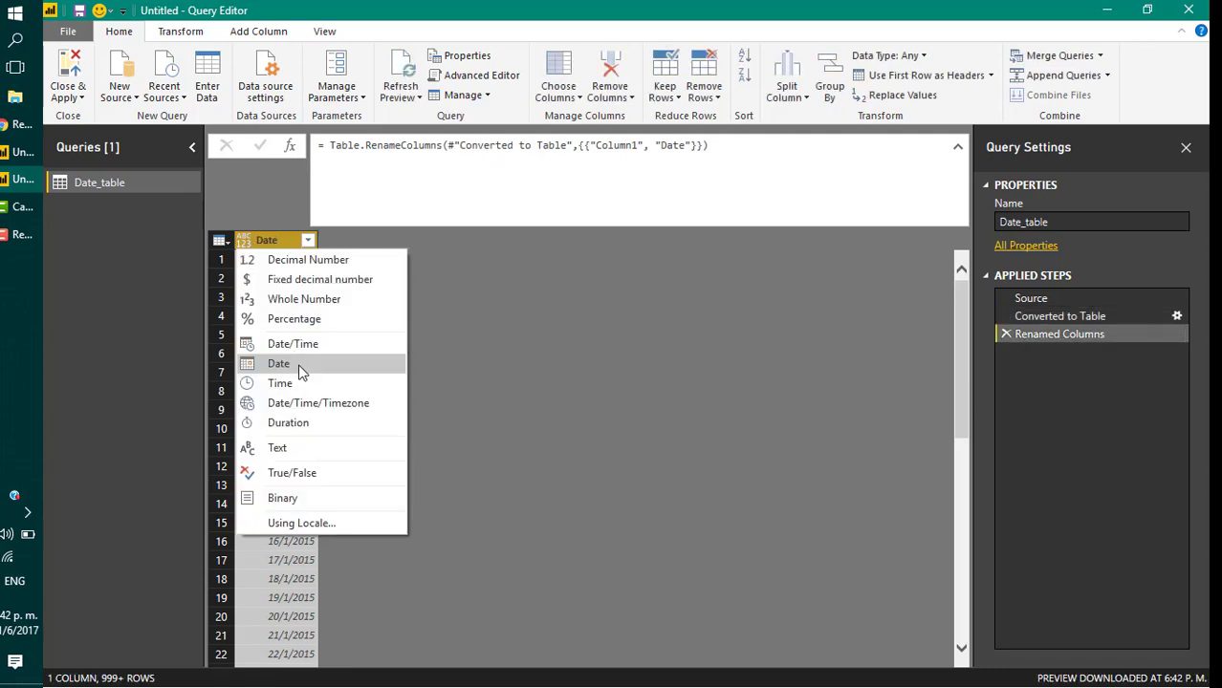
click(279, 366)
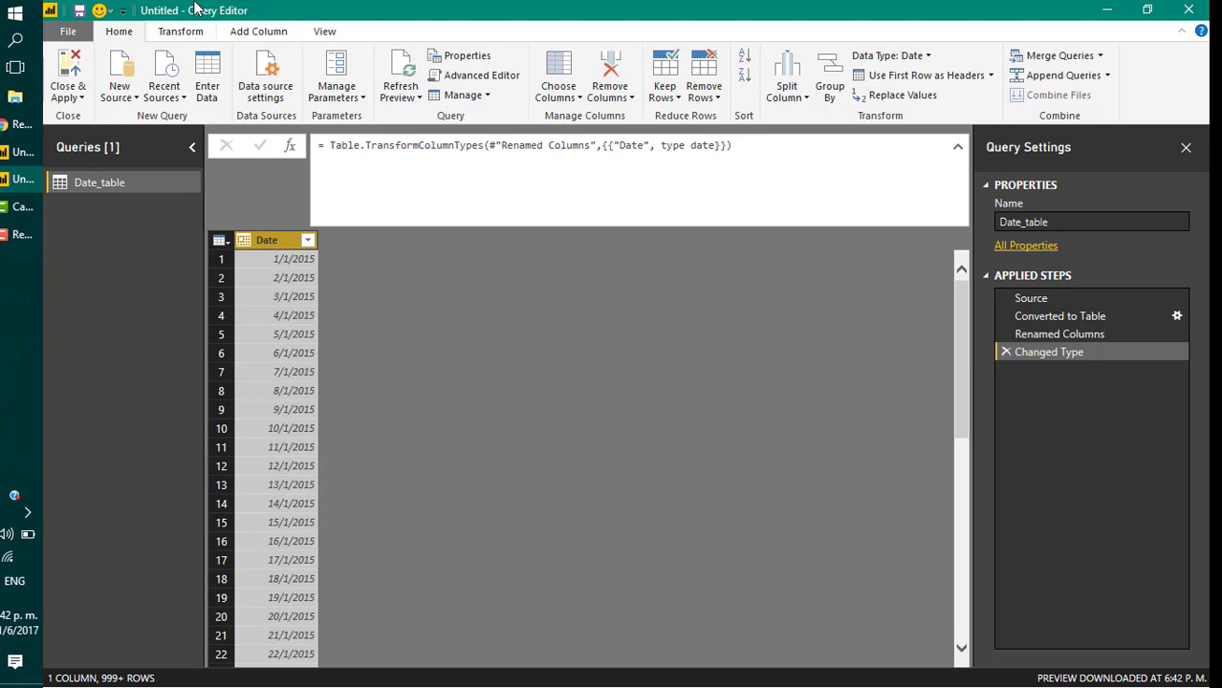
From Add Column > Date, extract Year, Name of Month and Days in Month columns.
click(264, 36)
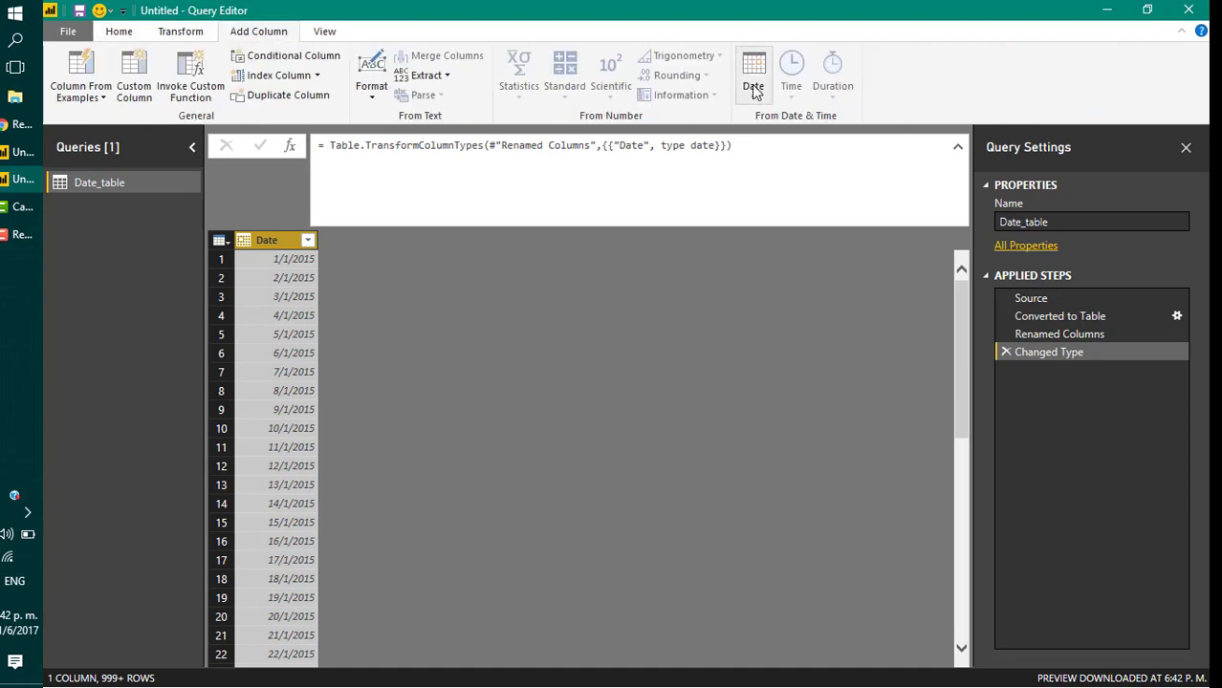
click(753, 79)
mouse_move(815, 187)
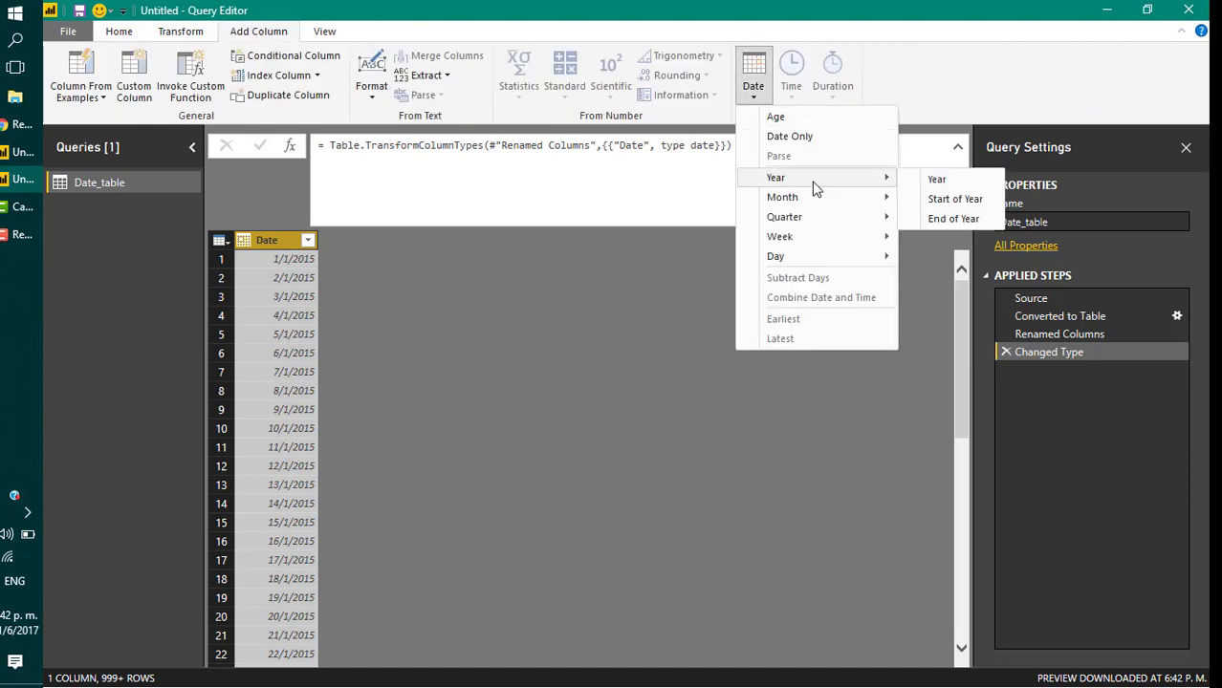
click(937, 179)
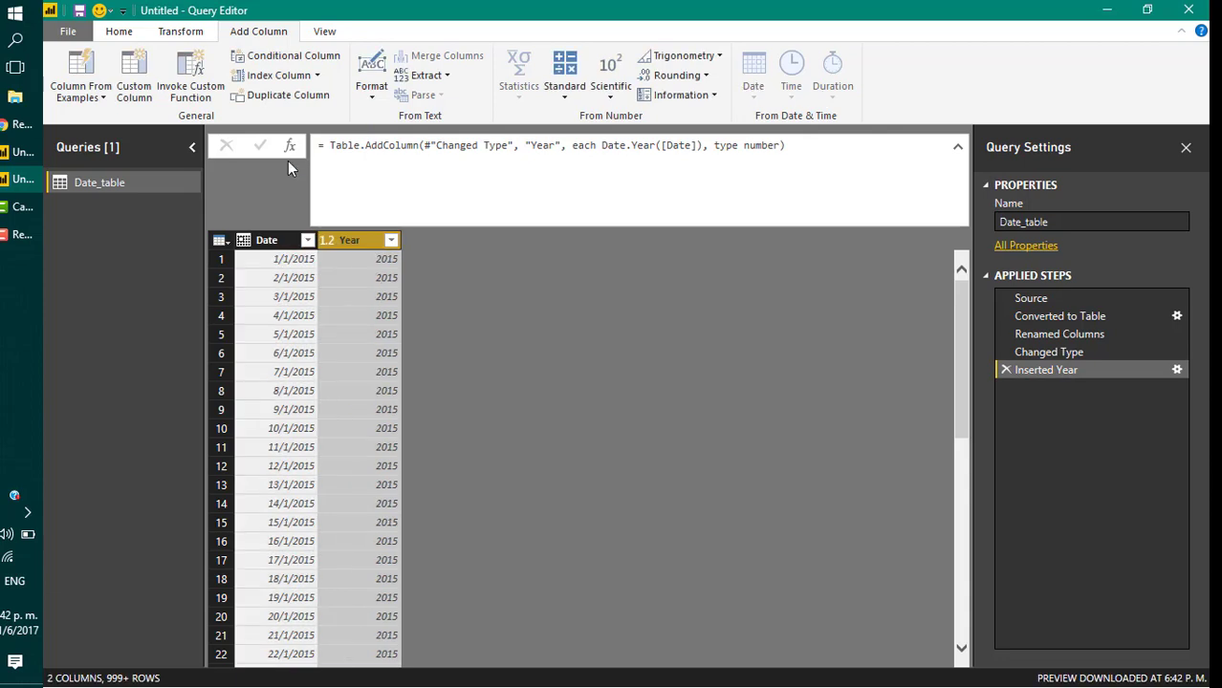
click(267, 240)
click(753, 78)
click(669, 266)
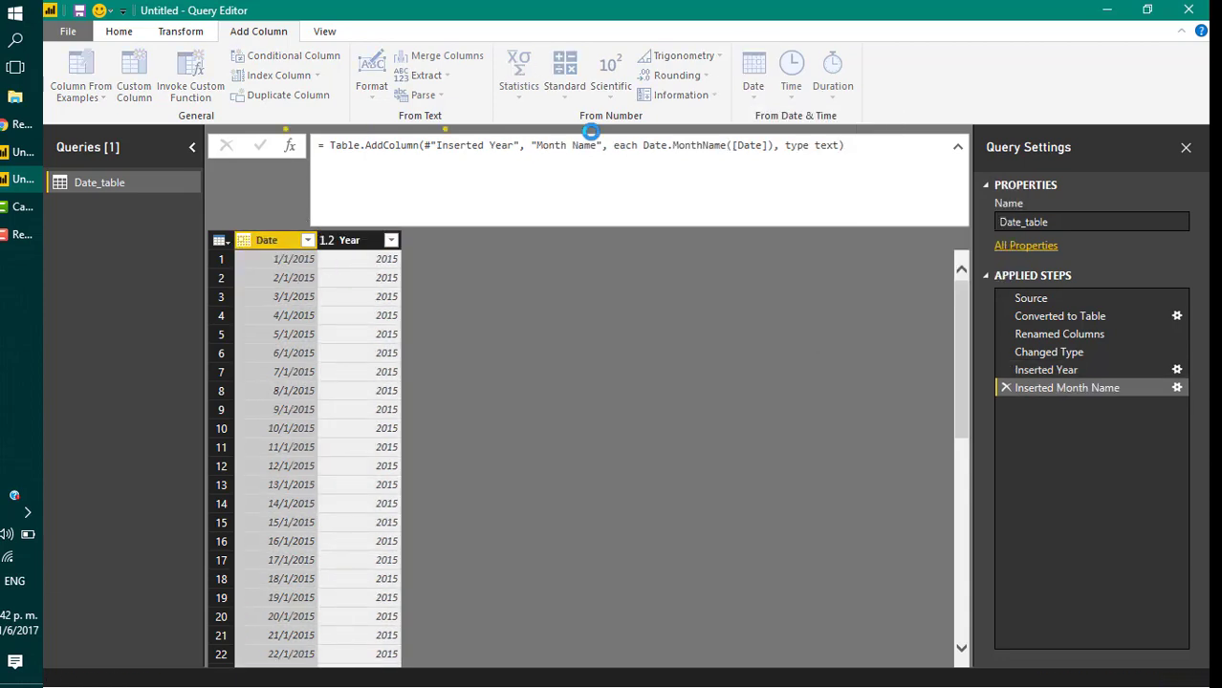
click(750, 95)
mouse_move(793, 197)
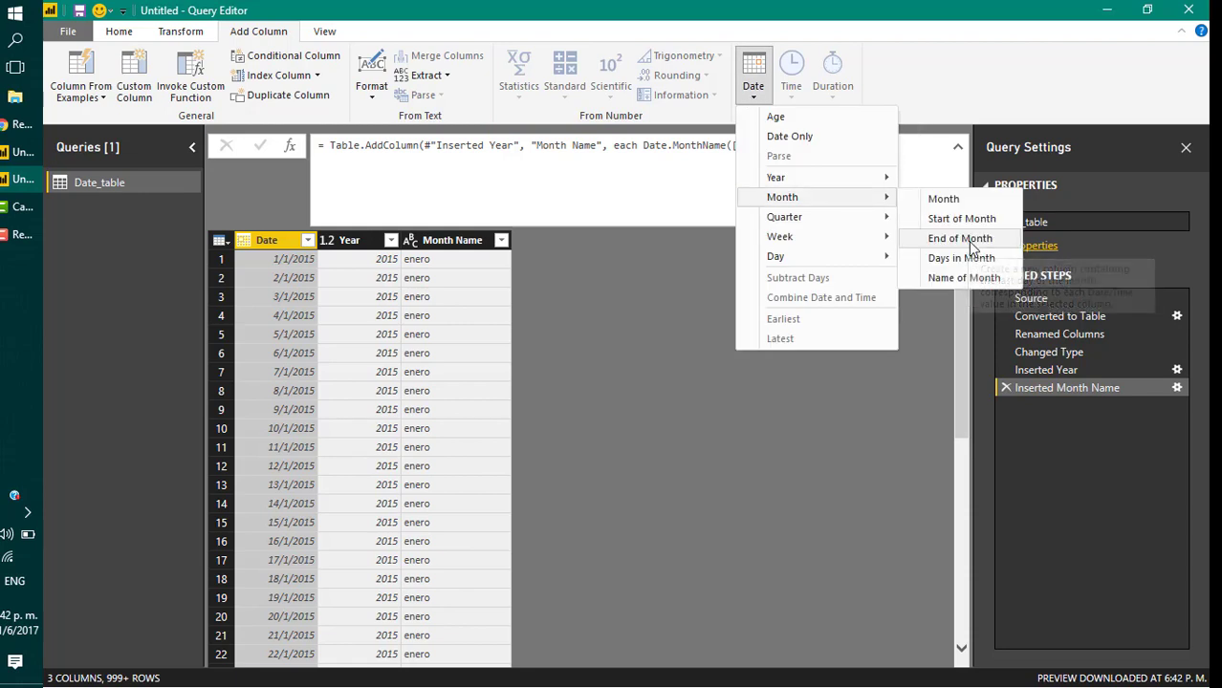
click(960, 258)
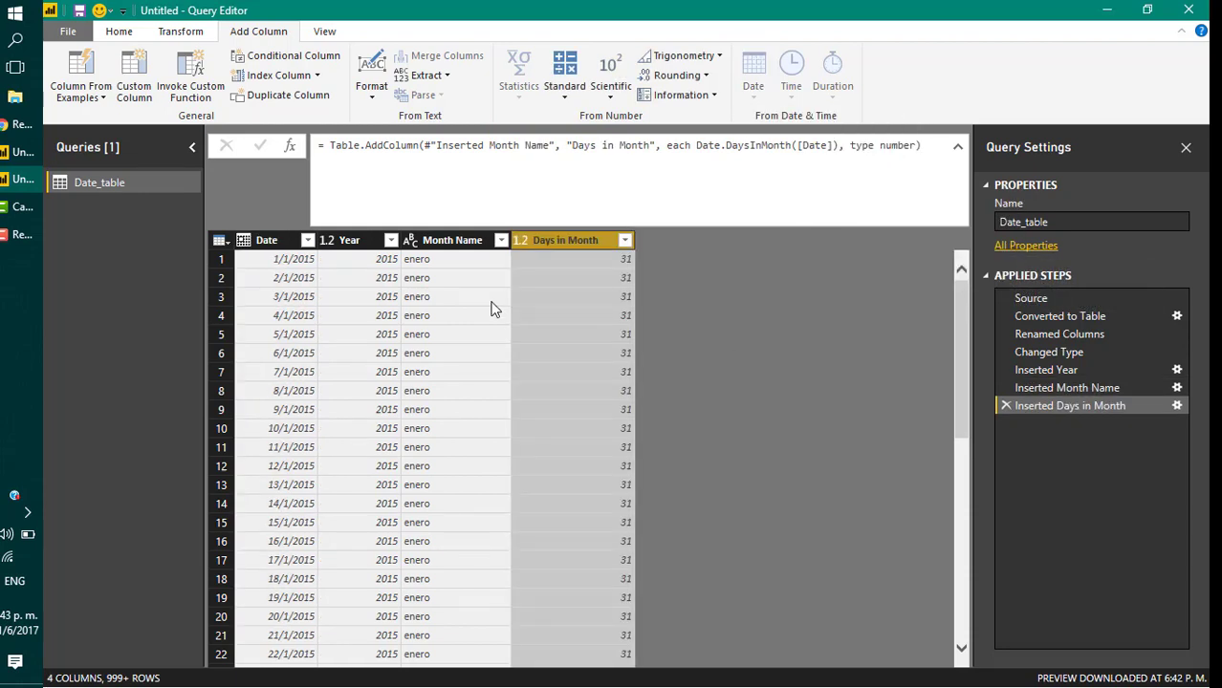